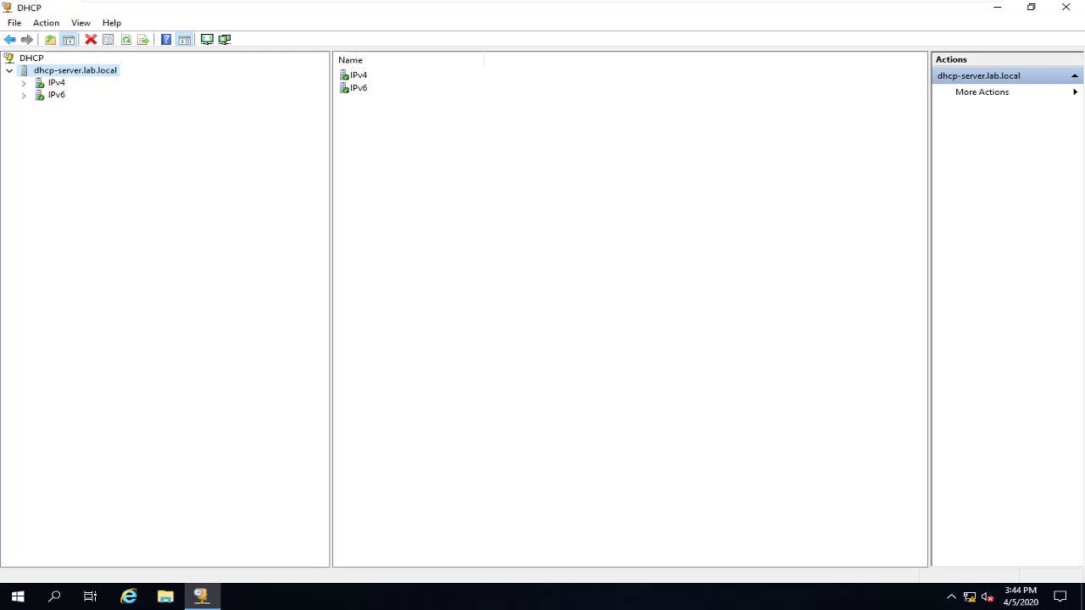
View the IPv4 vendor classes and the blank form for defining a new class, closing both without adding anything.
right_click(57, 84)
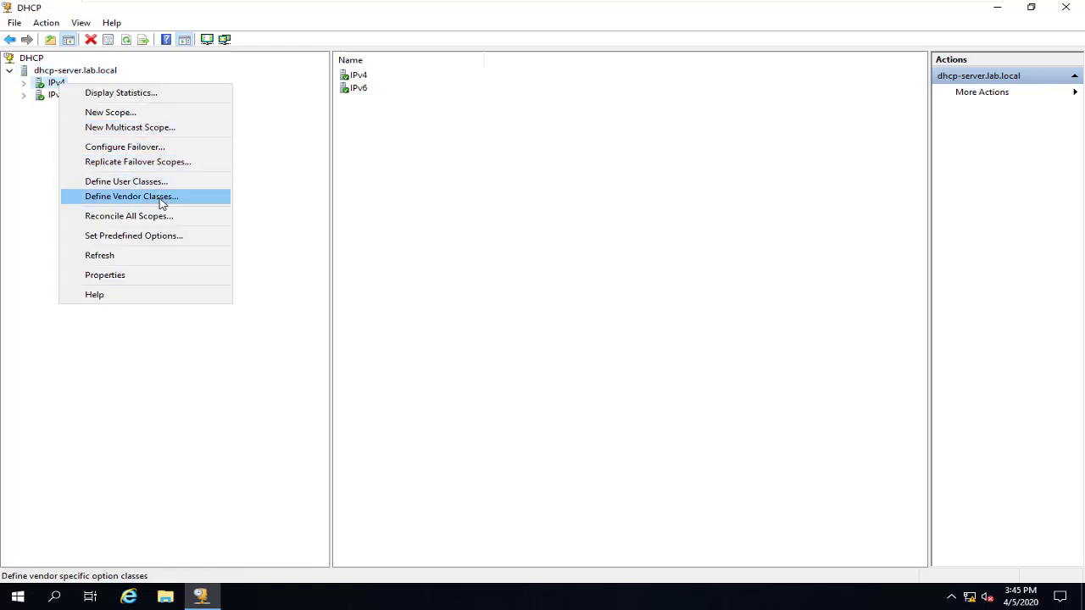
left_click(129, 200)
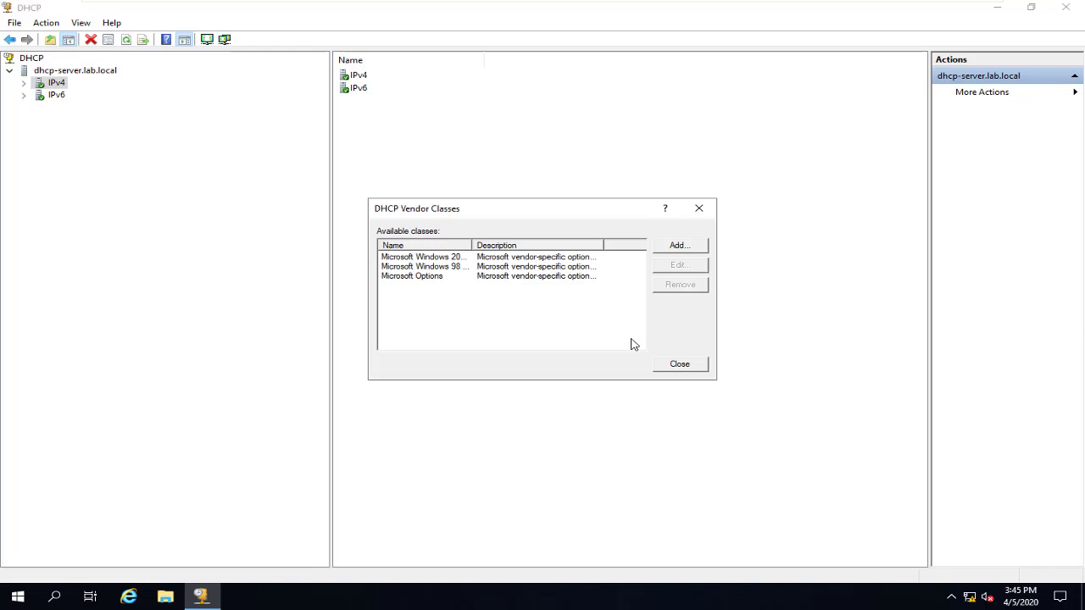
left_click(679, 246)
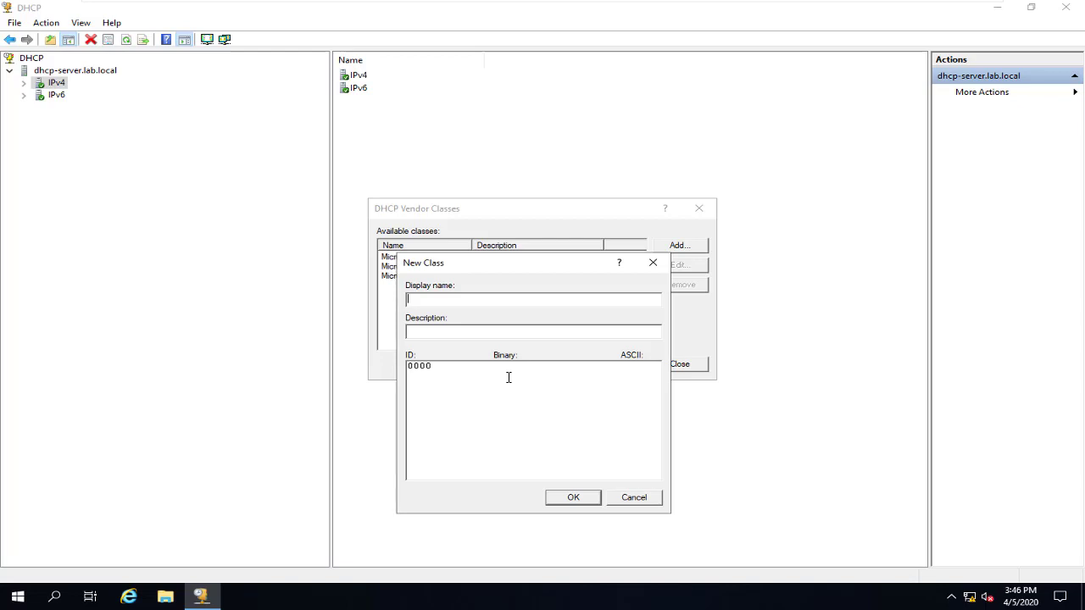
left_click(648, 498)
left_click(711, 211)
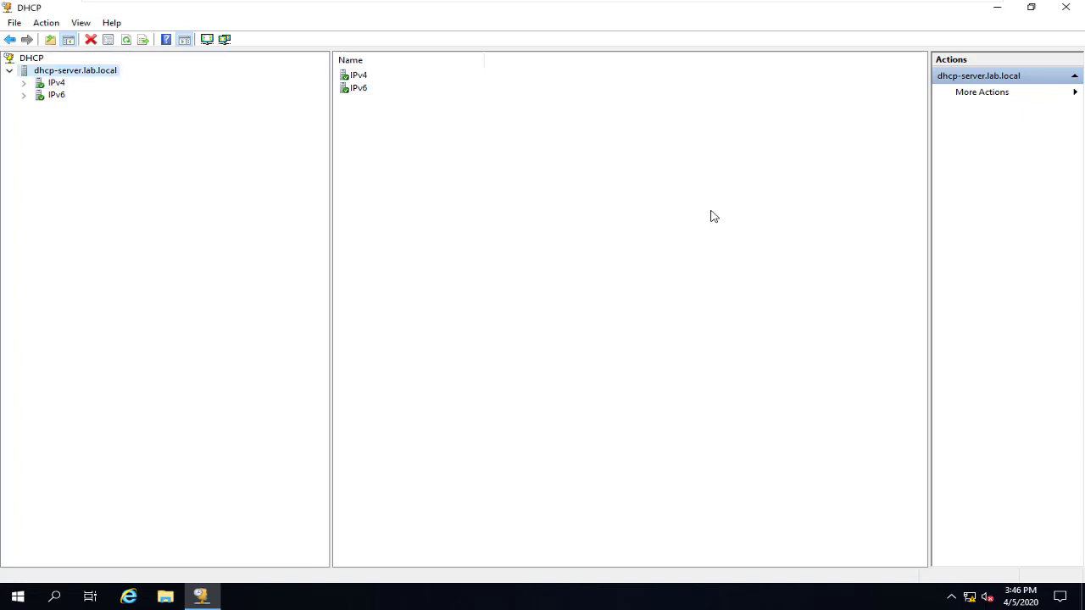
Start a new policy named "IP phones" under the 192.168.1.0 LAB scope and proceed to its conditions.
left_click(24, 82)
left_click(38, 95)
double_click(93, 107)
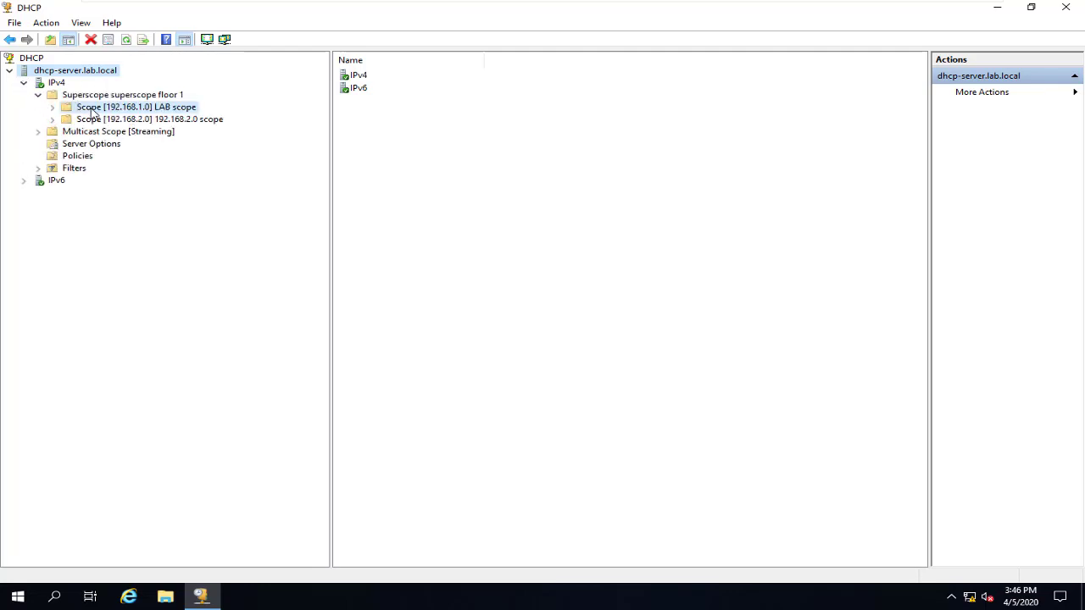
left_click(106, 167)
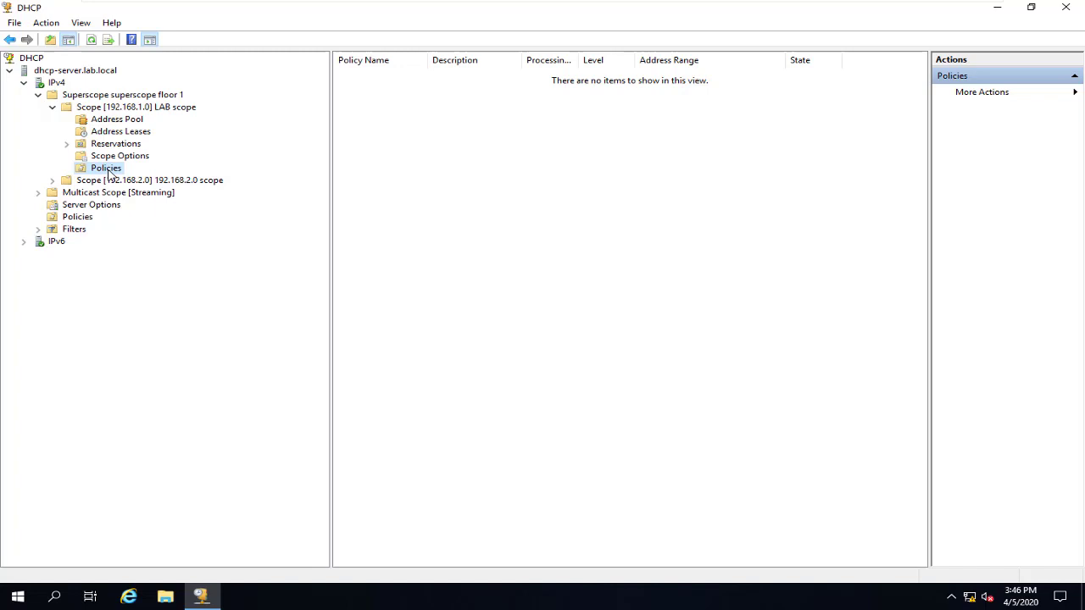
right_click(107, 169)
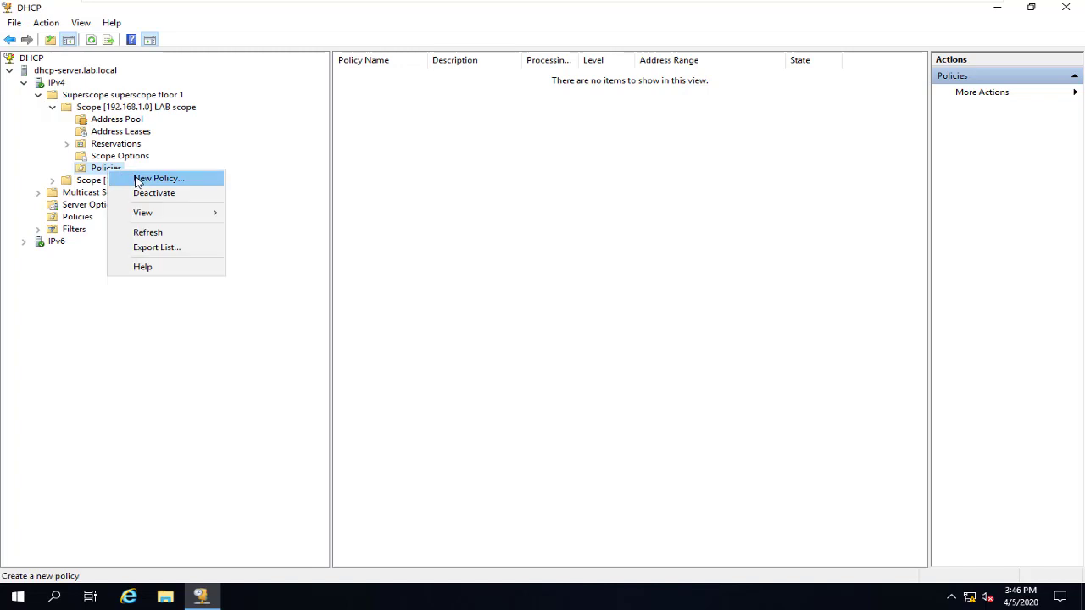
left_click(138, 180)
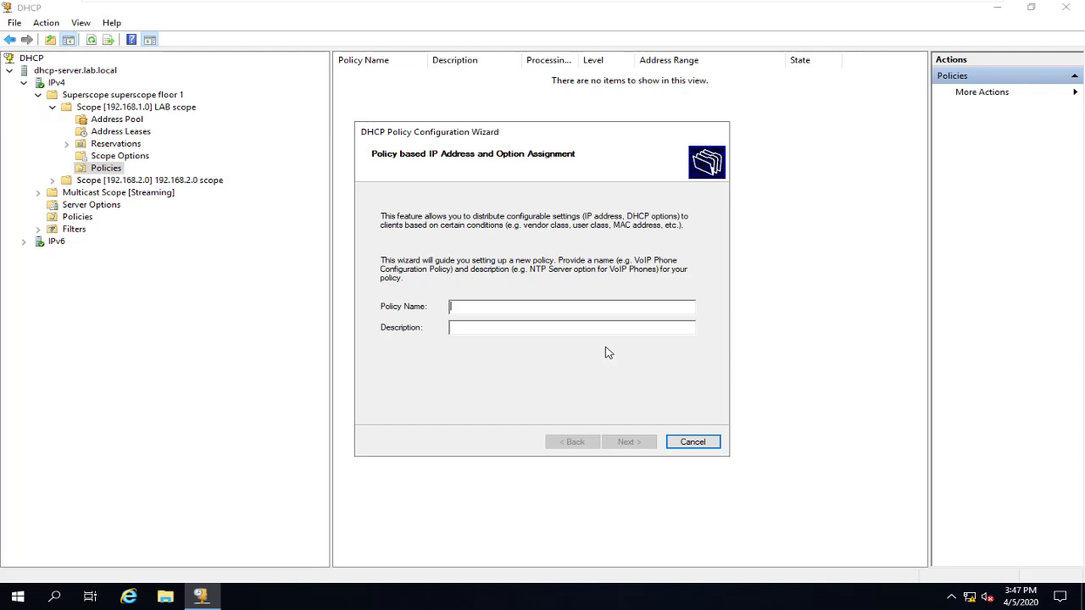
type("IP")
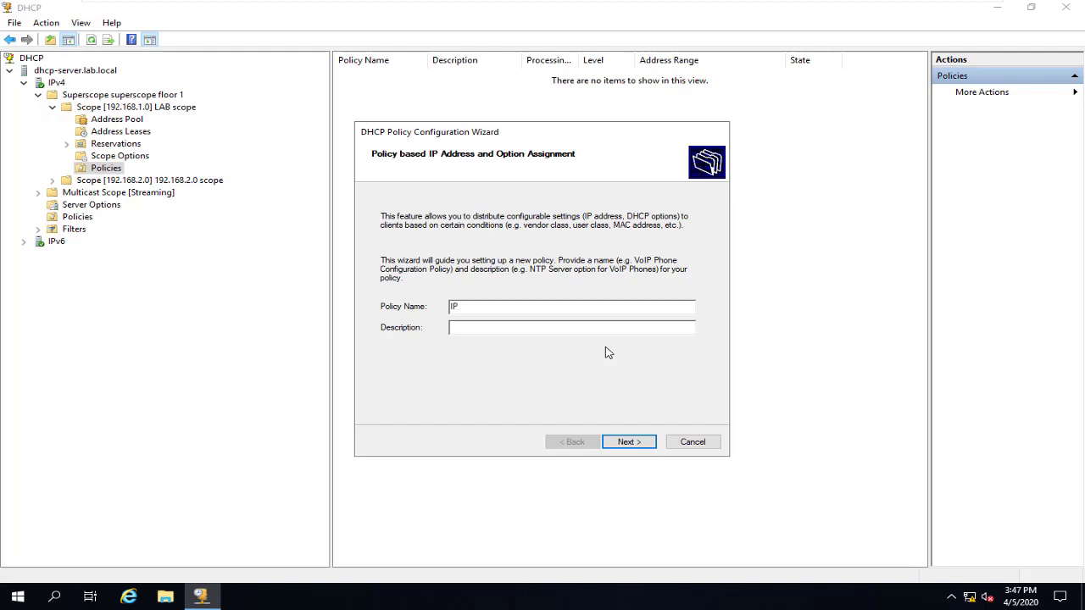
type(" phones")
left_click(639, 442)
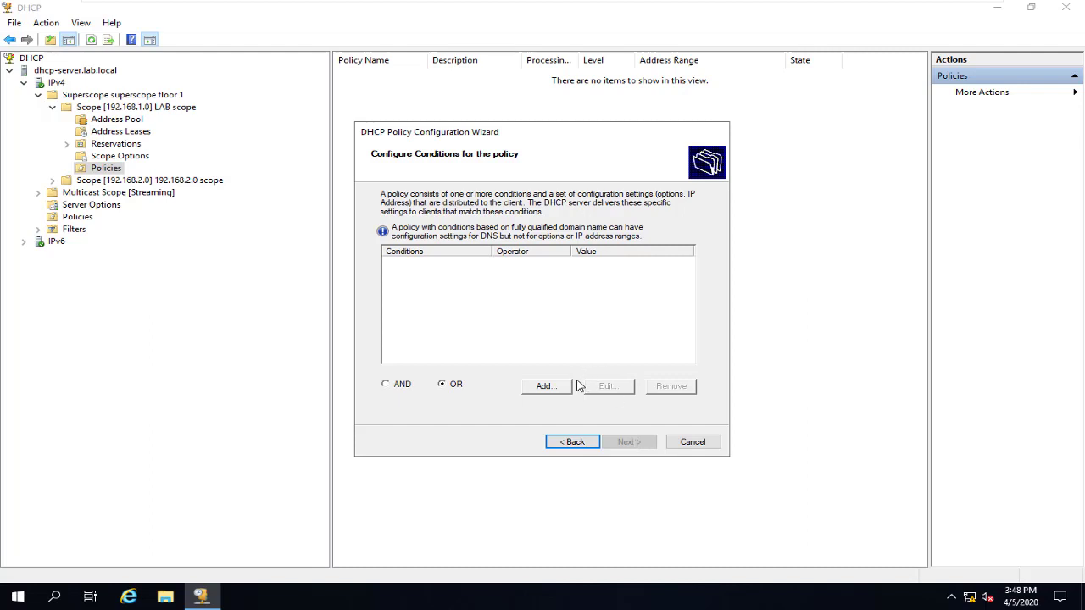
Begin a new condition for the policy with MAC Address as the criteria and Equals as the operator.
left_click(547, 386)
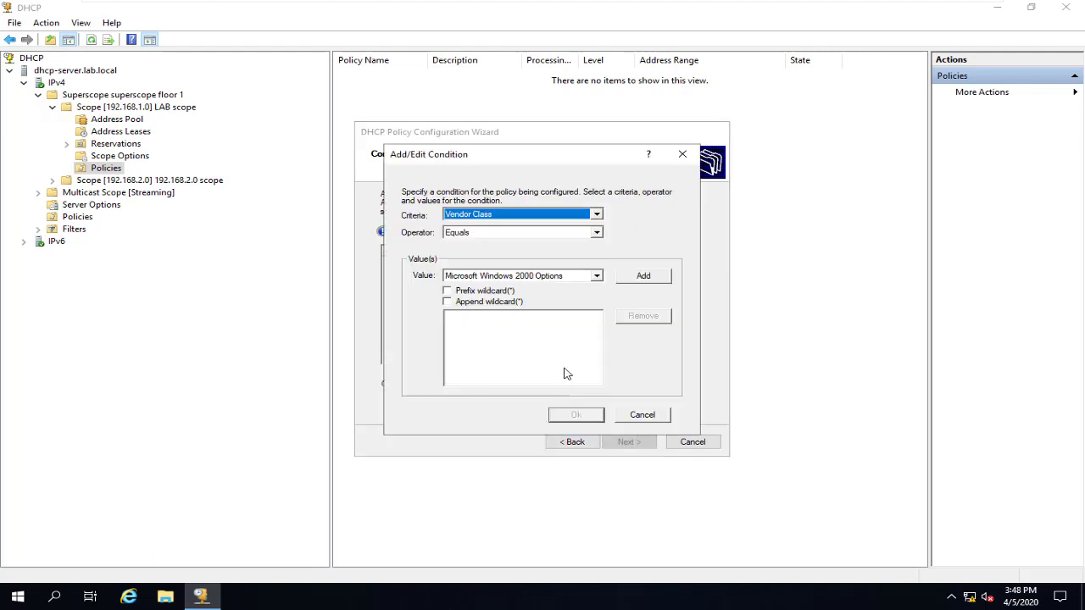
left_click(518, 218)
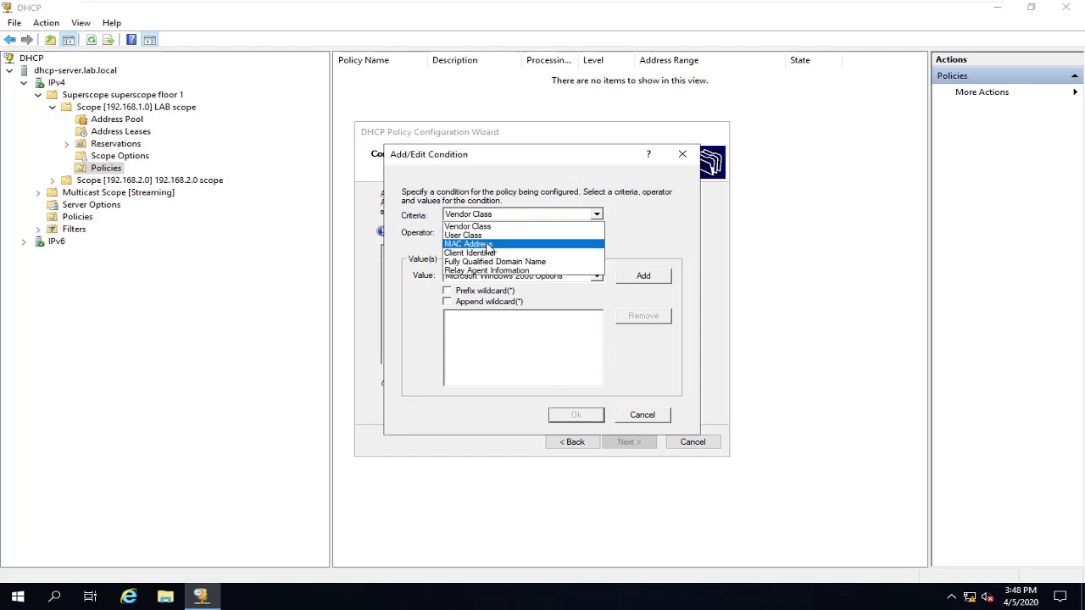
left_click(489, 245)
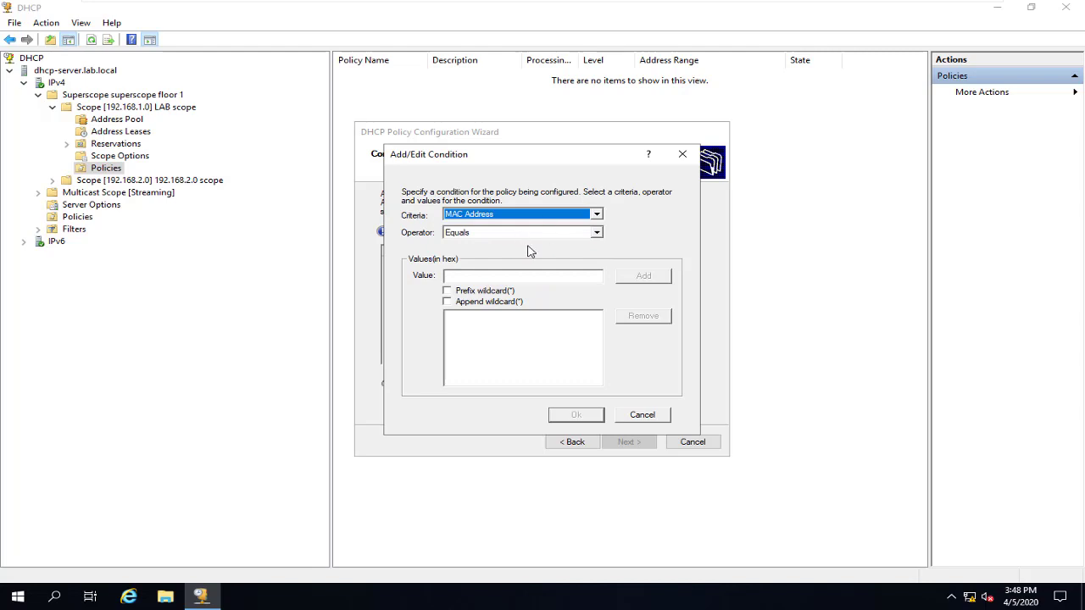
left_click(587, 234)
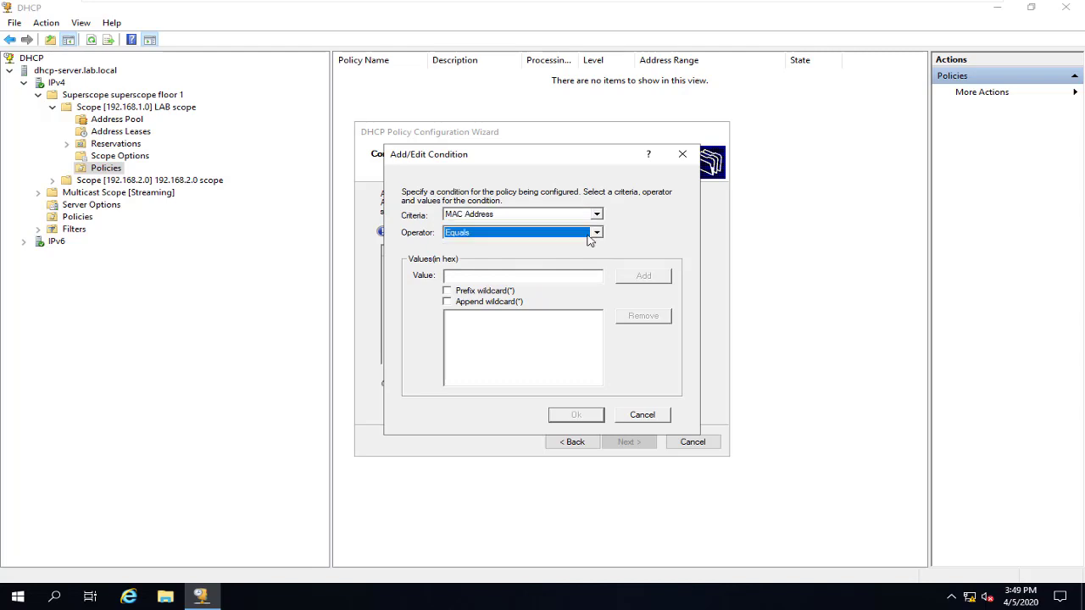
left_click(590, 235)
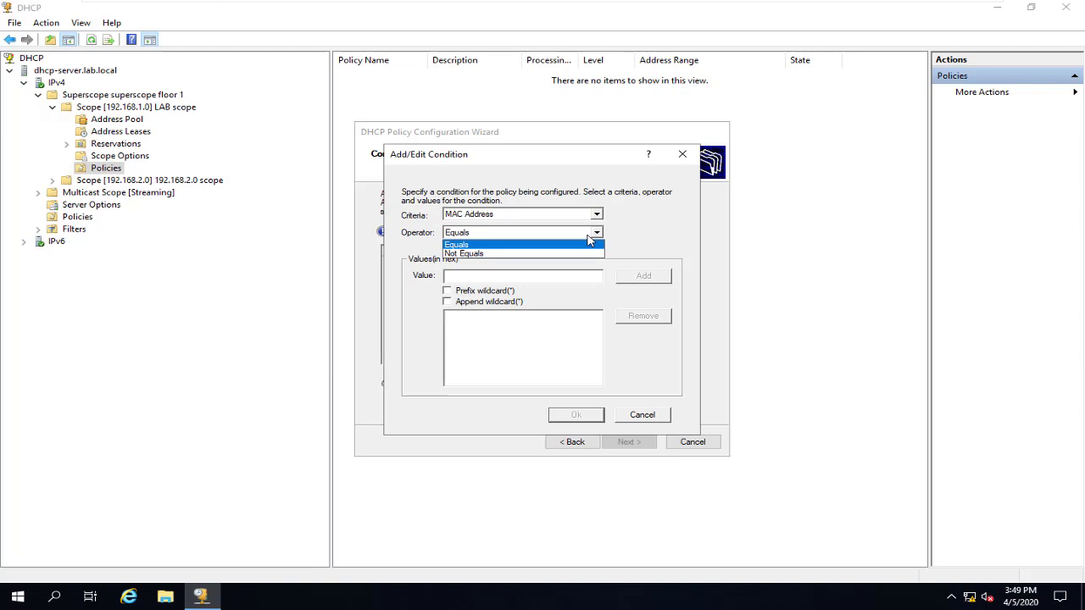
left_click(506, 244)
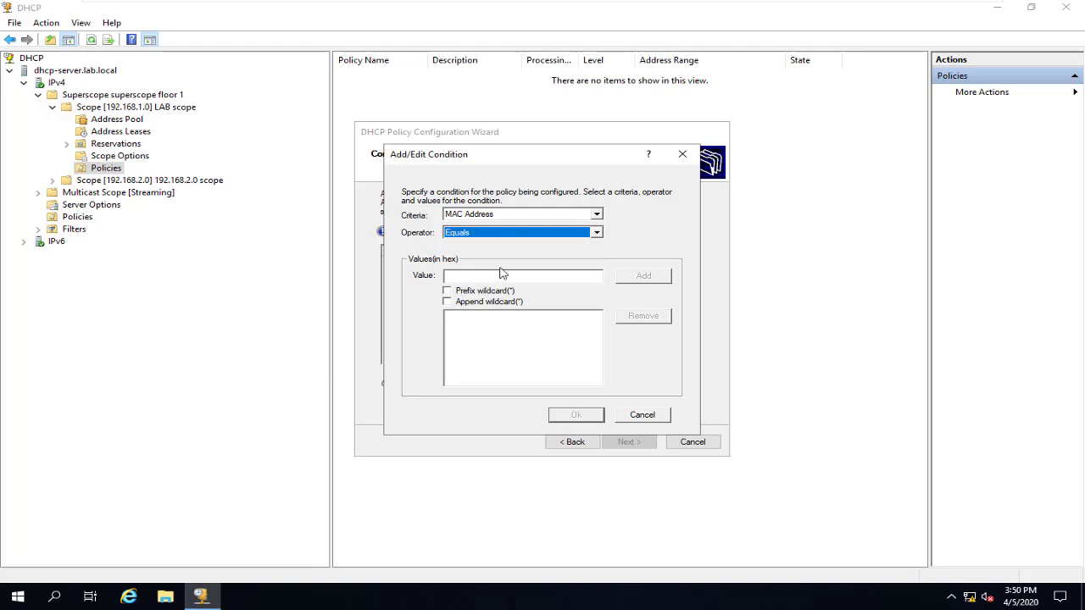
Add 905E9 with an appended wildcard as the condition's MAC address value and accept the policy conditions.
left_click(489, 275)
type("905E9")
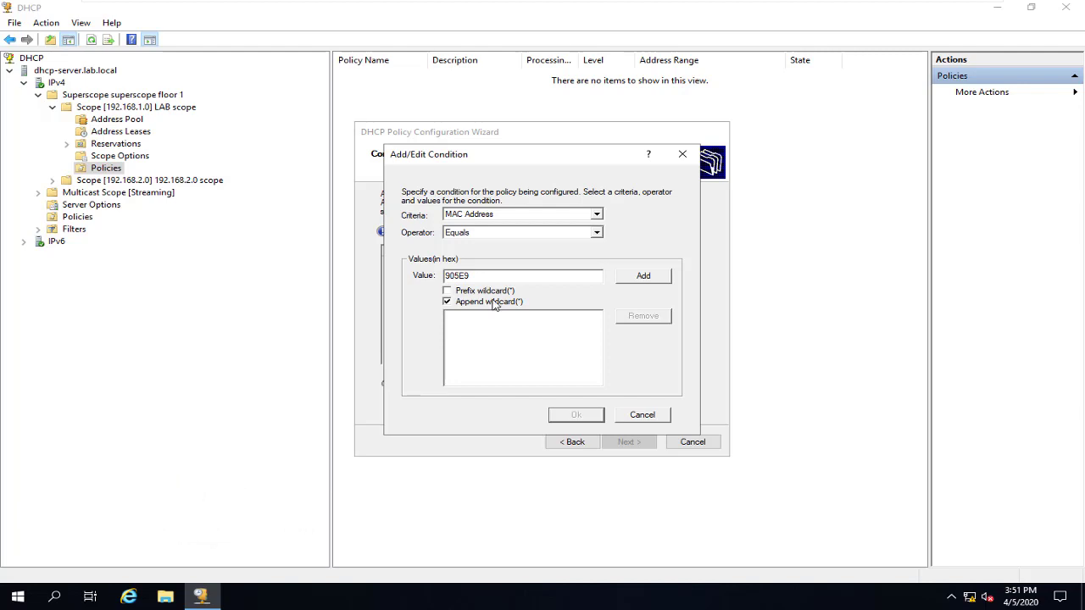
left_click(664, 277)
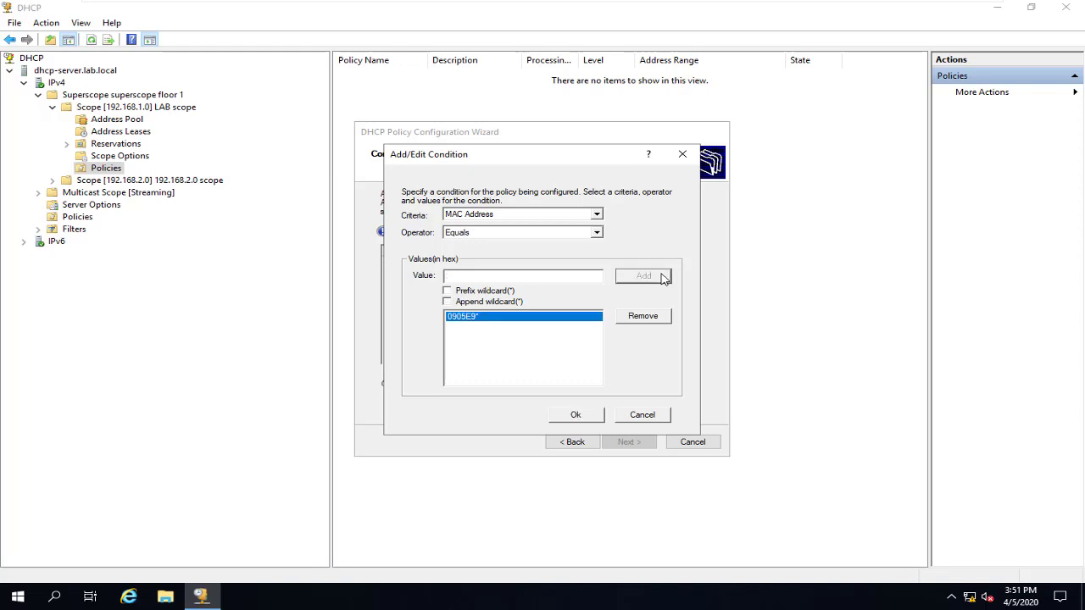
left_click(577, 413)
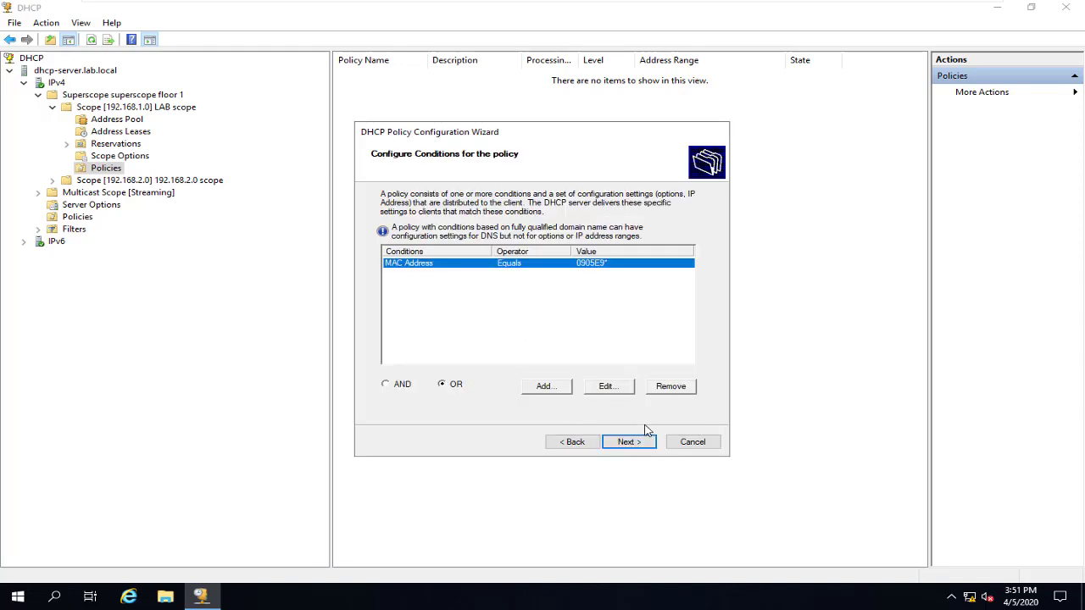
left_click(648, 444)
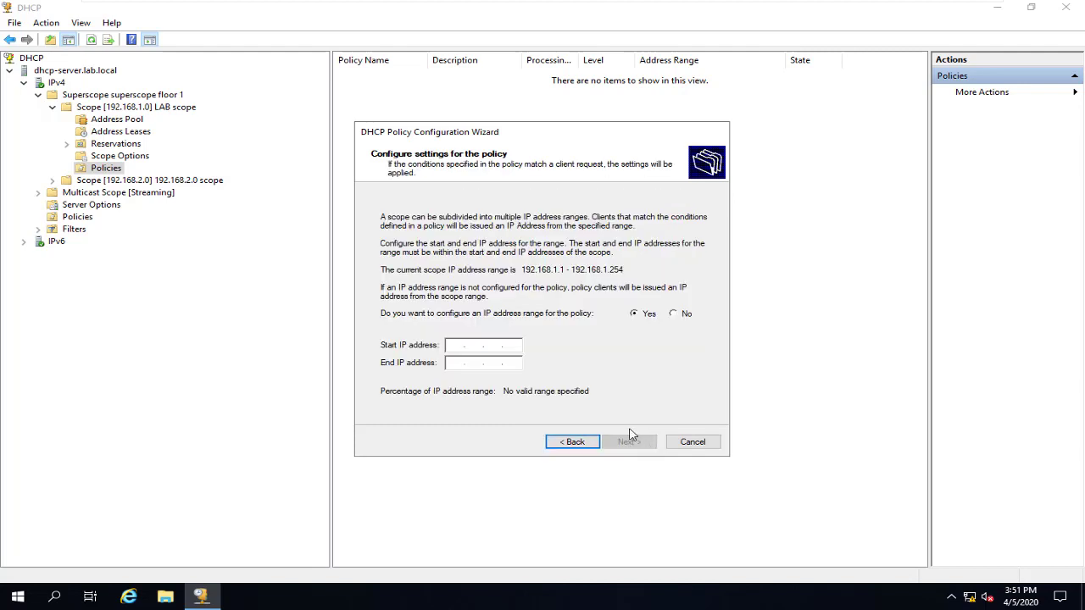
Set the policy's IP address range from 192.168.1.120 to 192.168.1.150.
left_click(464, 347)
type("192.168.1.120192.168.1.")
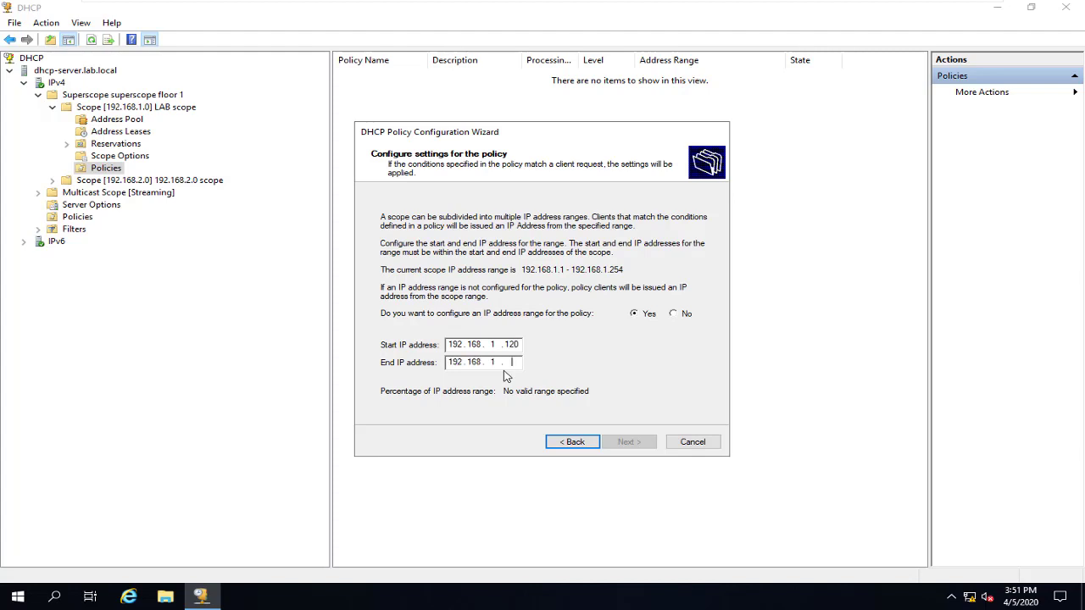
type("150")
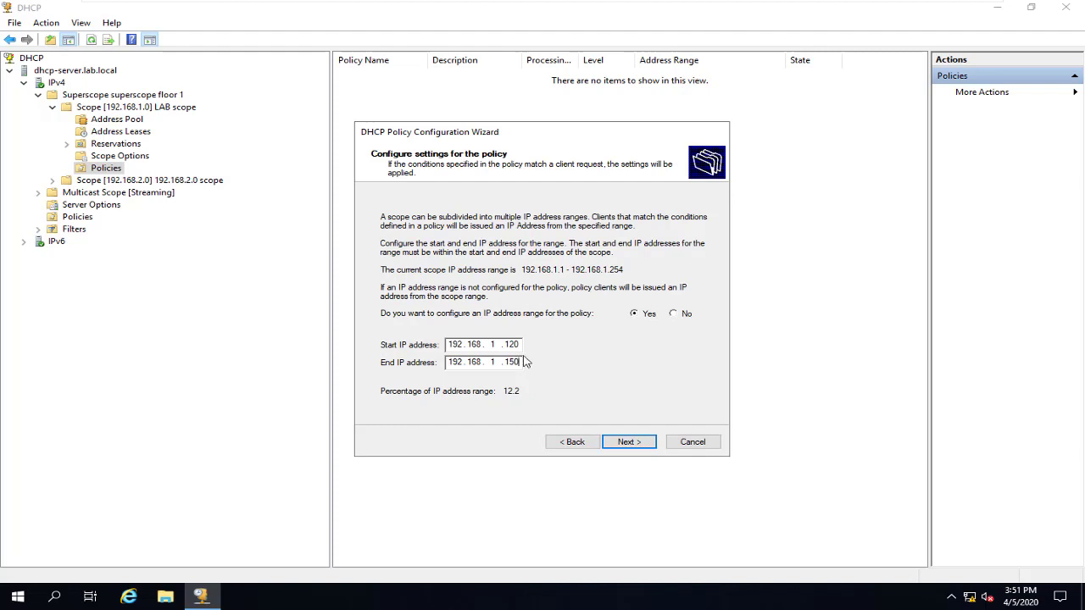
left_click(632, 445)
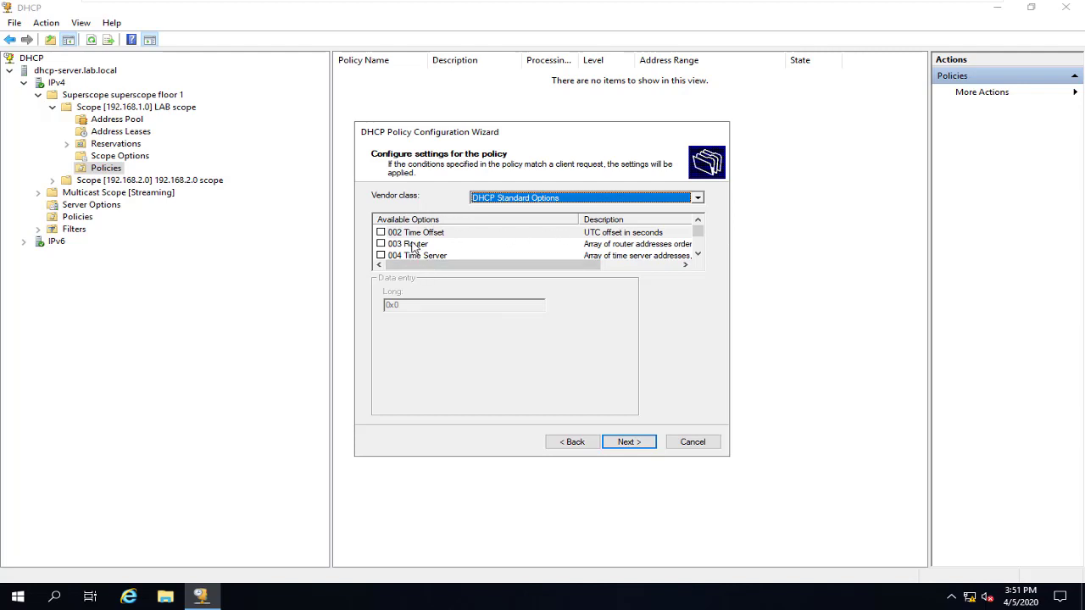
Enable the 003 Router option for the policy and add the address 192.168.1.119.
left_click(379, 244)
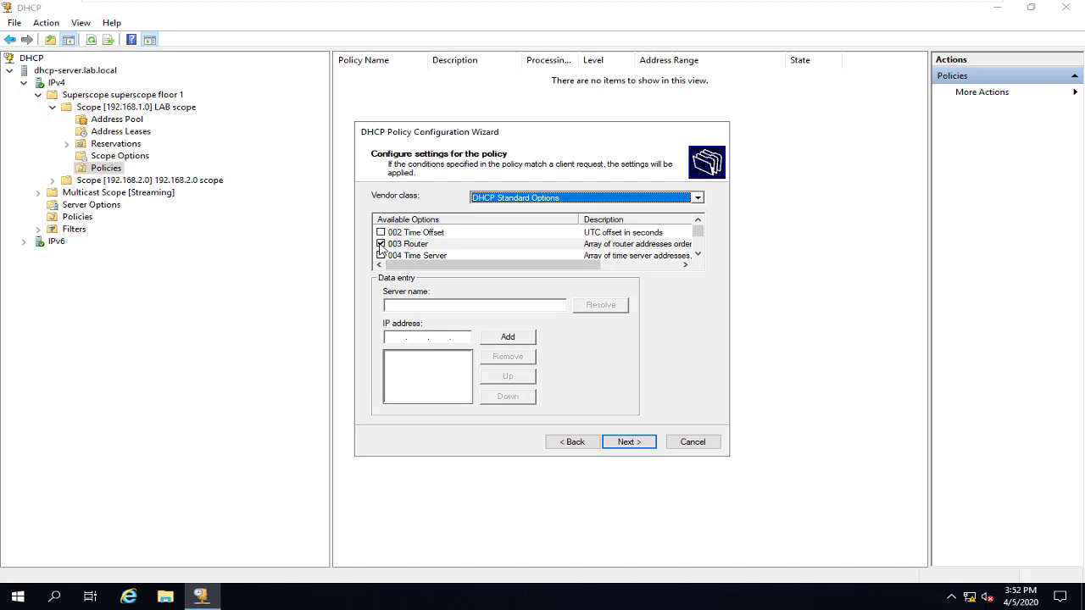
left_click(416, 339)
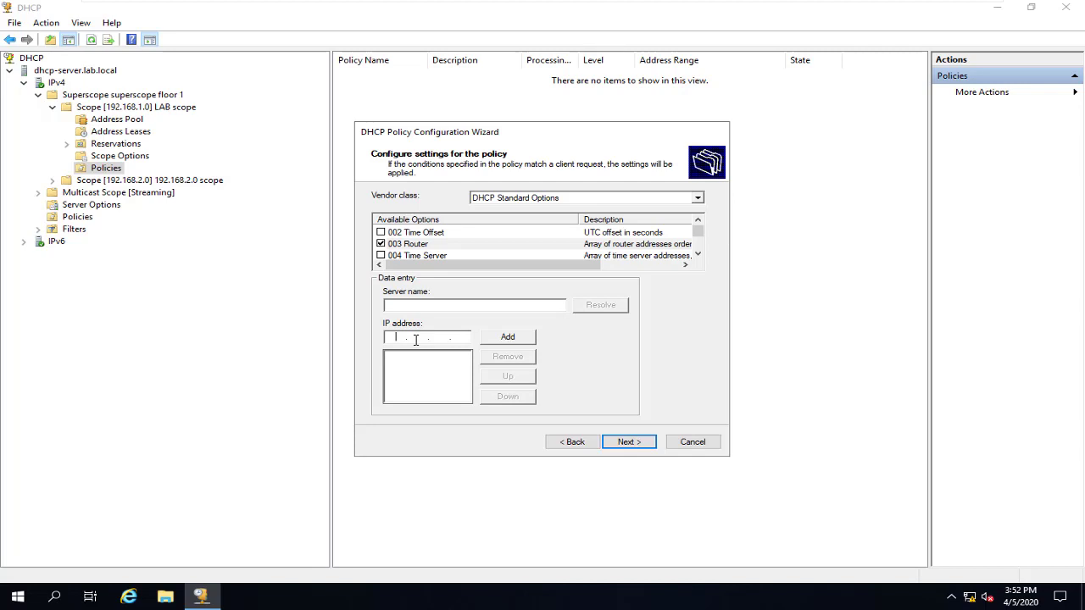
type("192 . 168 . 1 . 119")
left_click(508, 337)
Enable the 004 Time Server option with address 192.168.1.5 and finish creating the policy.
left_click(698, 255)
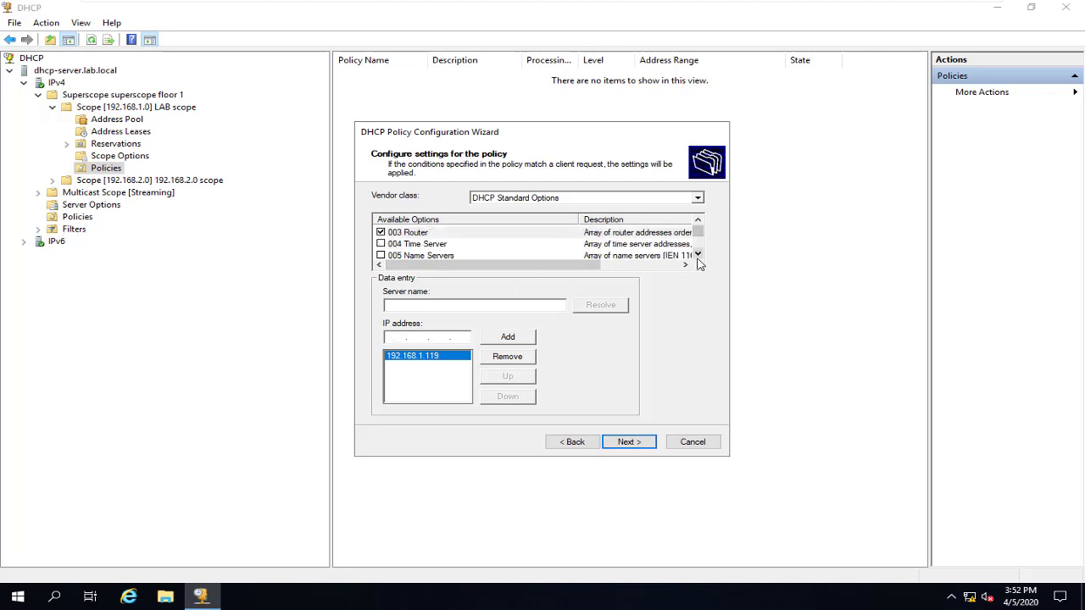
left_click(381, 244)
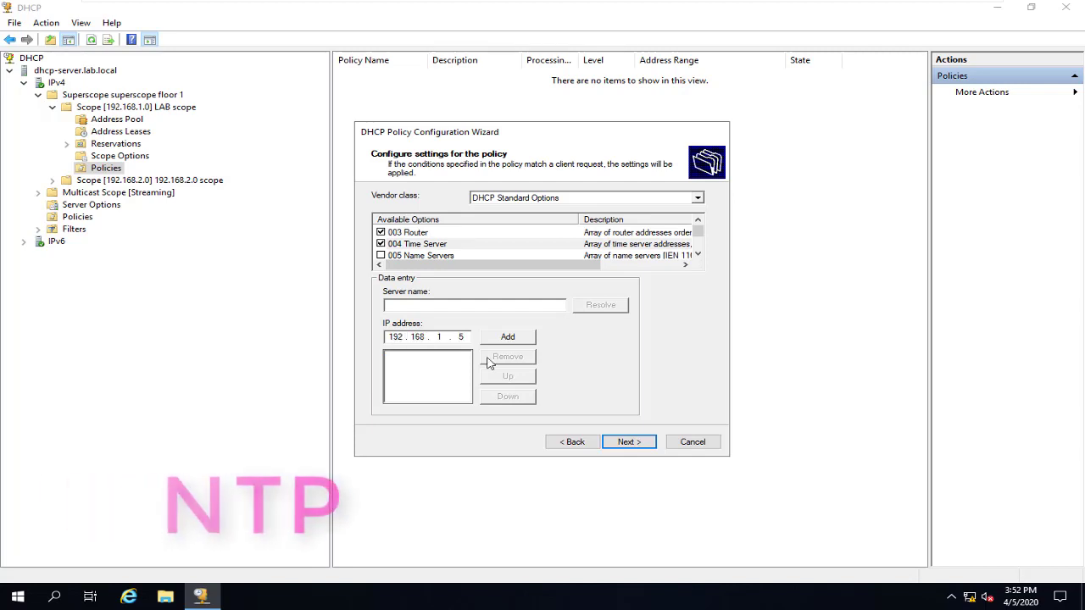
left_click(508, 336)
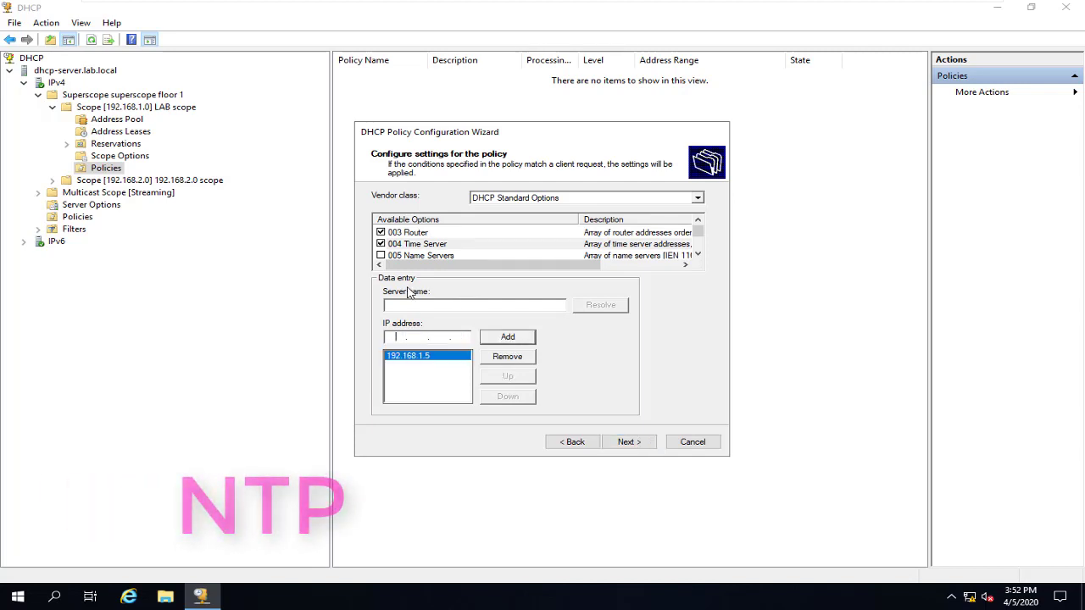
left_click(638, 445)
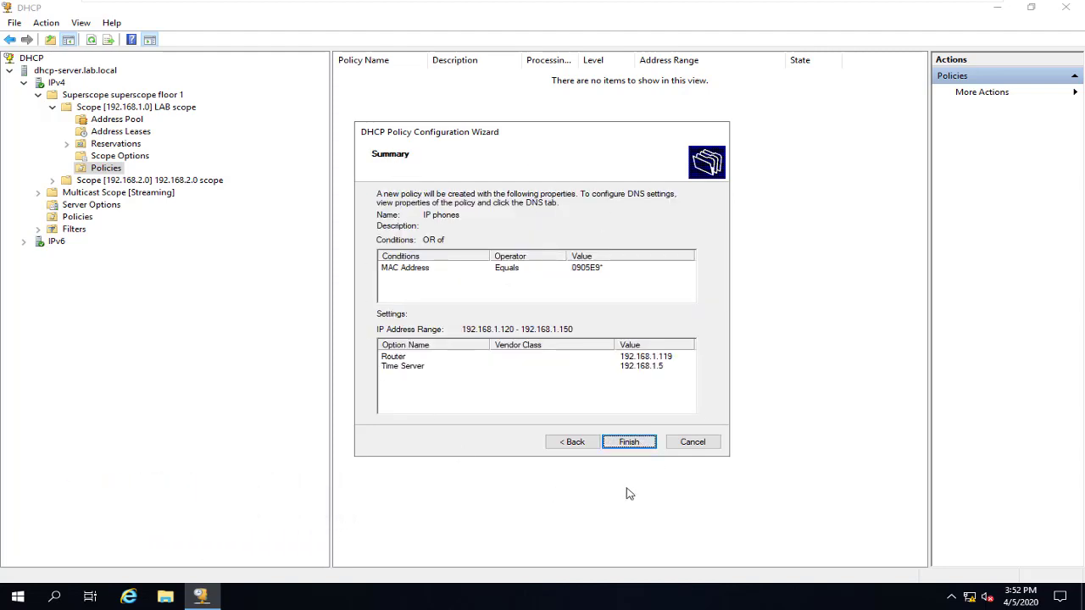
left_click(642, 444)
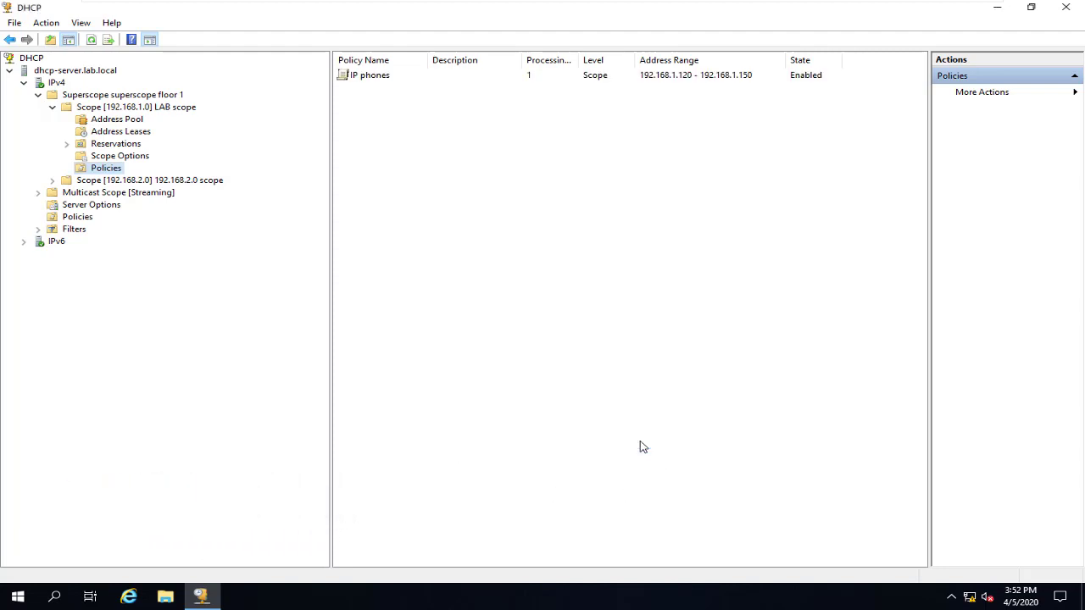
Review the IP phones policy's properties, covering its MAC address condition and selectable criteria, IP address range and options.
left_click(380, 78)
right_click(381, 75)
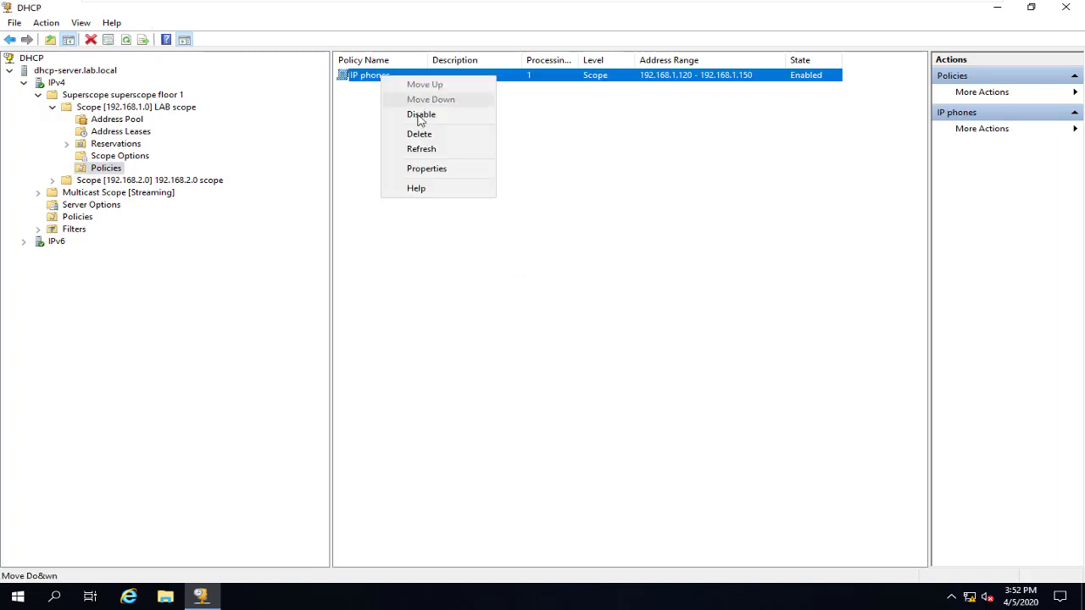
left_click(427, 168)
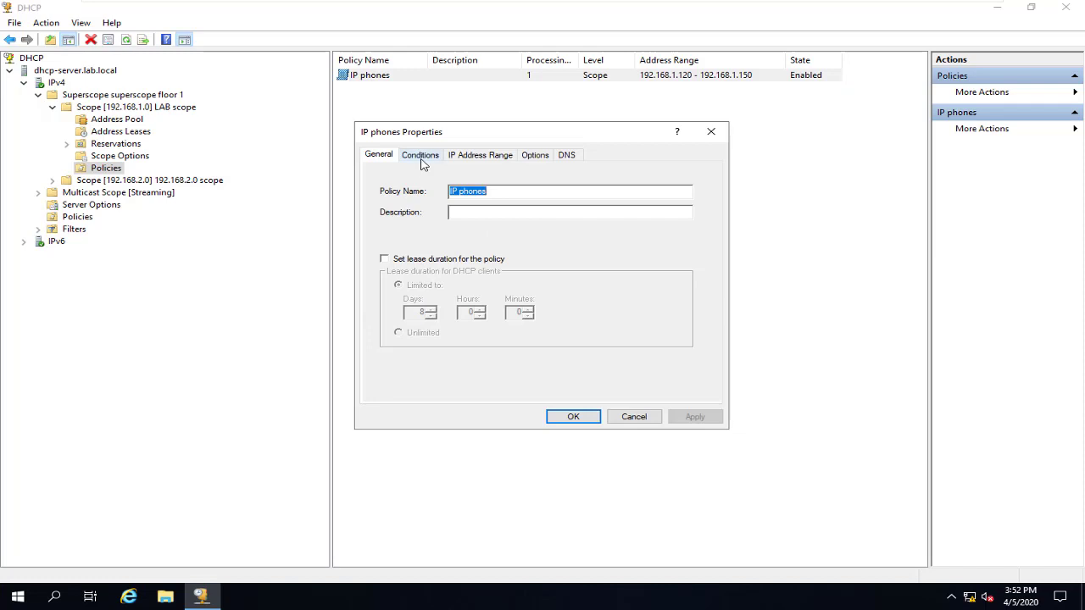
left_click(420, 155)
left_click(520, 237)
left_click(607, 362)
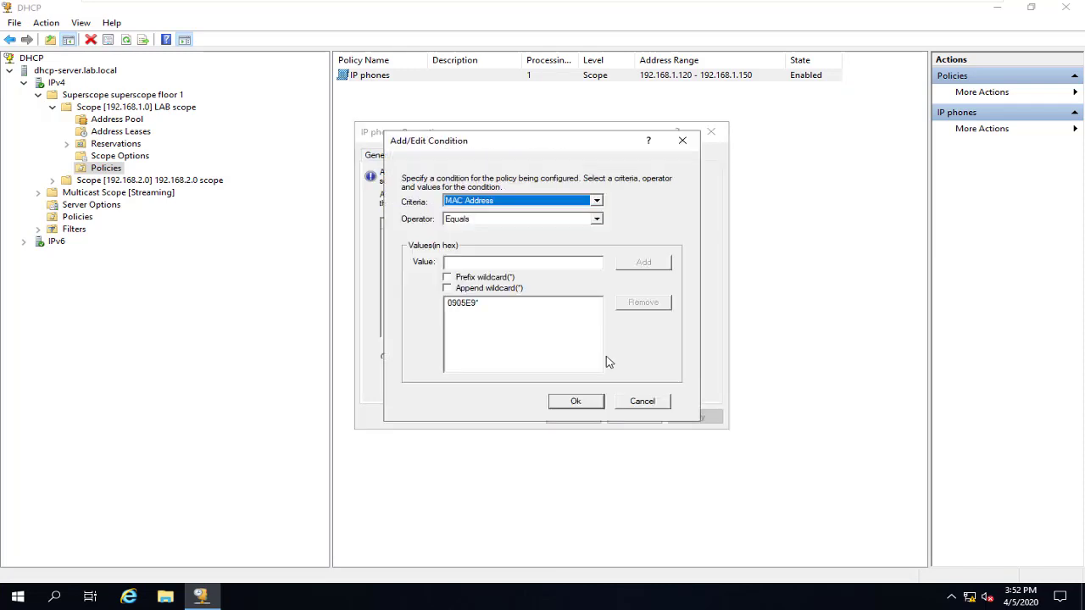
left_click(580, 200)
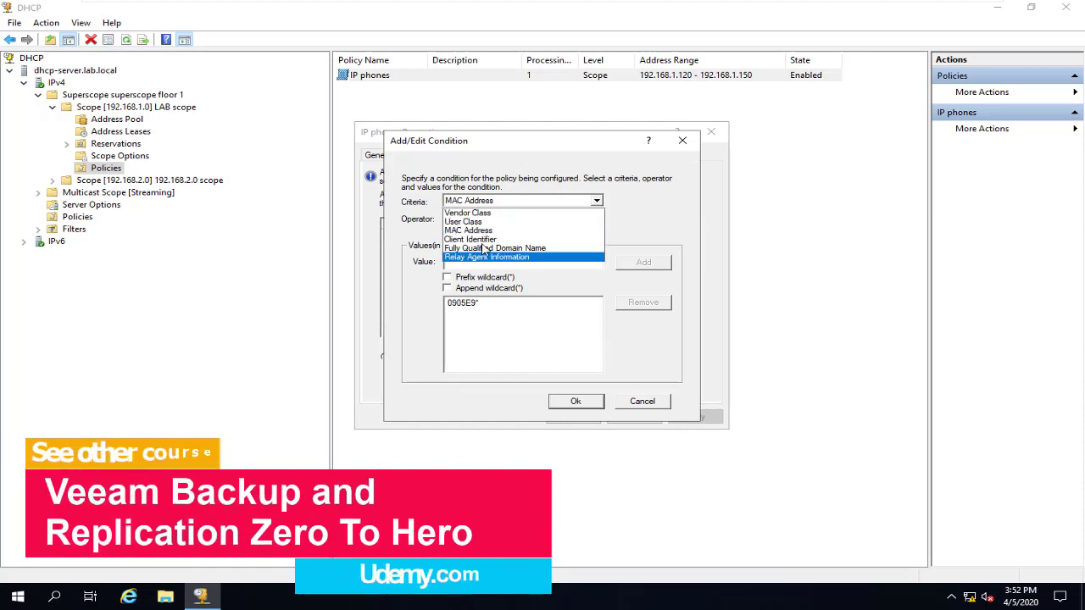
left_click(642, 222)
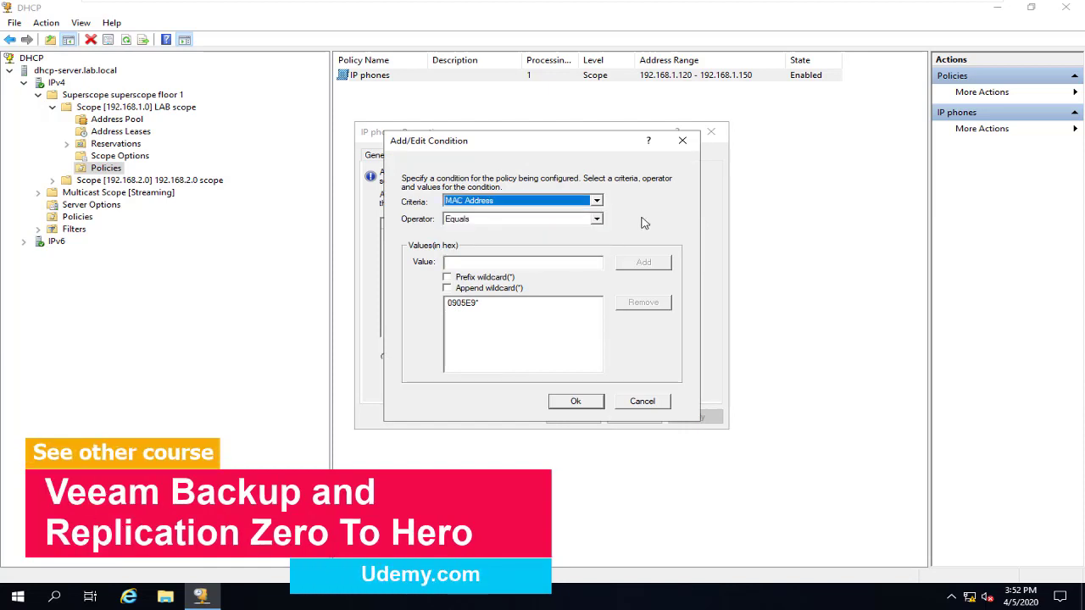
left_click(642, 402)
left_click(483, 156)
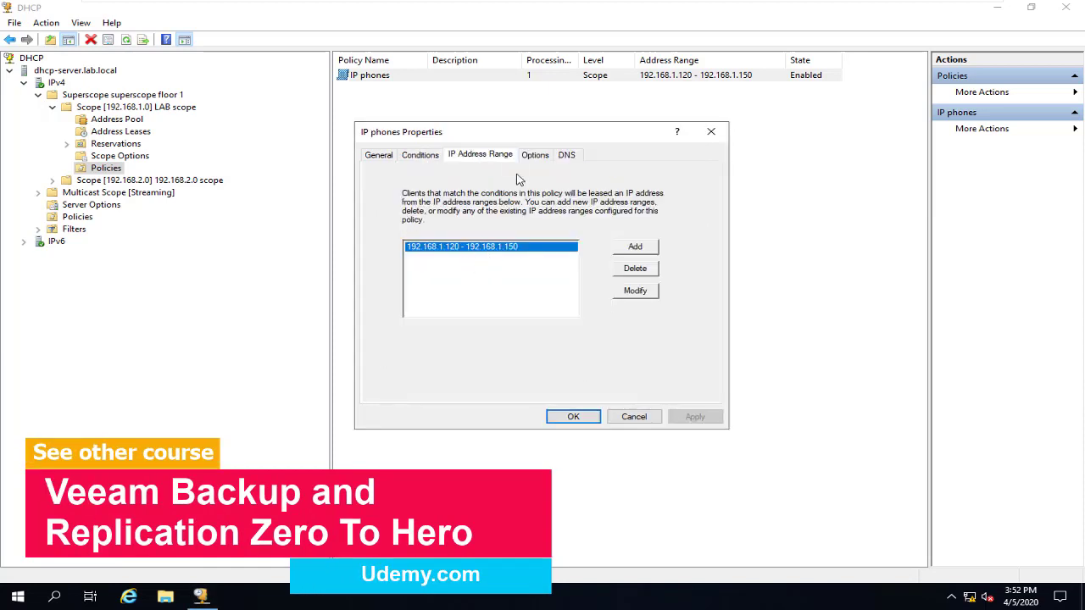
left_click(535, 155)
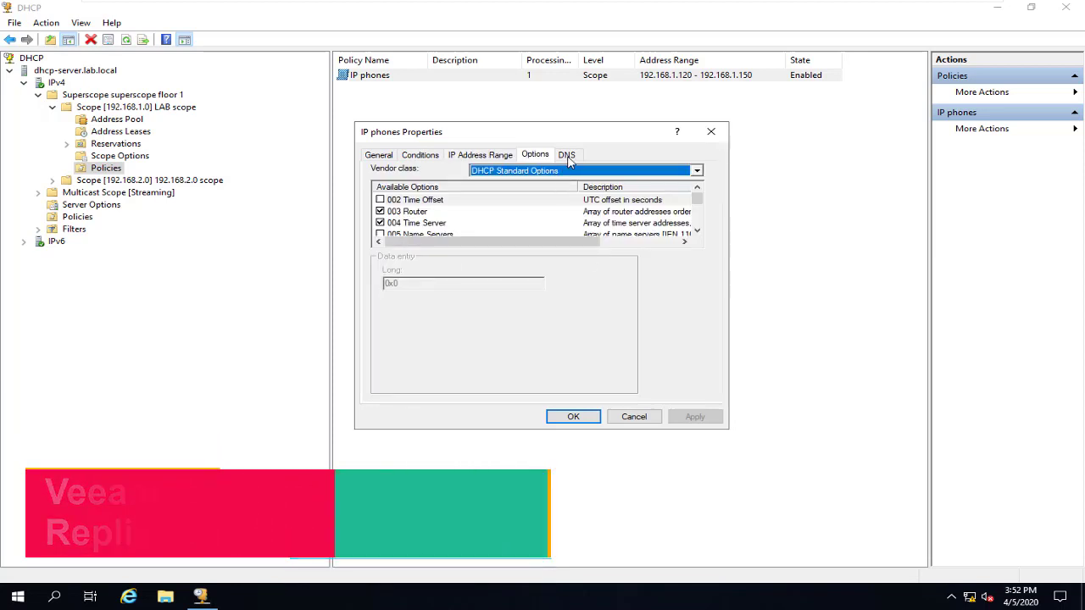